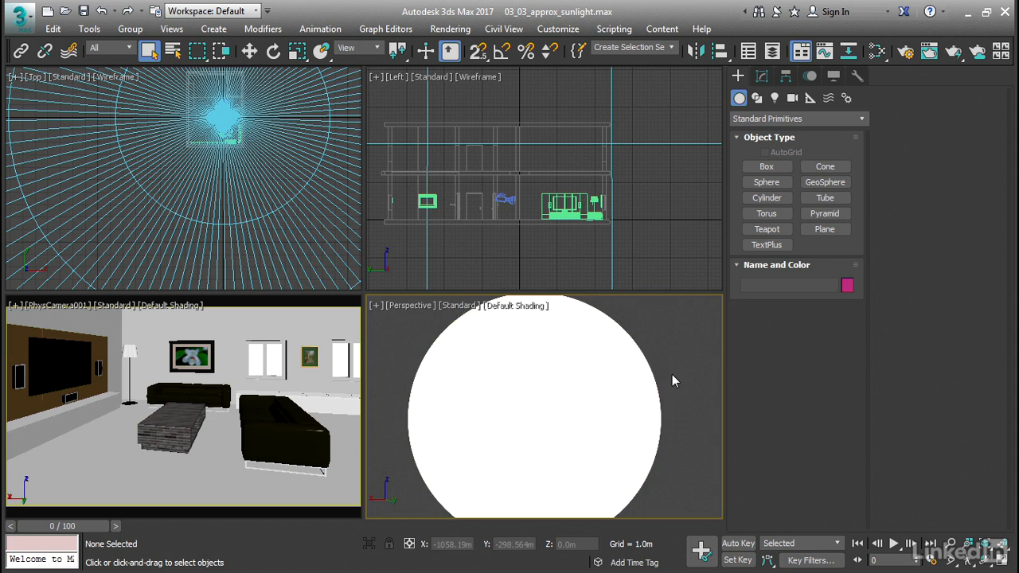
Display the Perspective view in wireframe and create a photometric Target Light about 29 m long in the Top view, aimed toward the house.
key(F3)
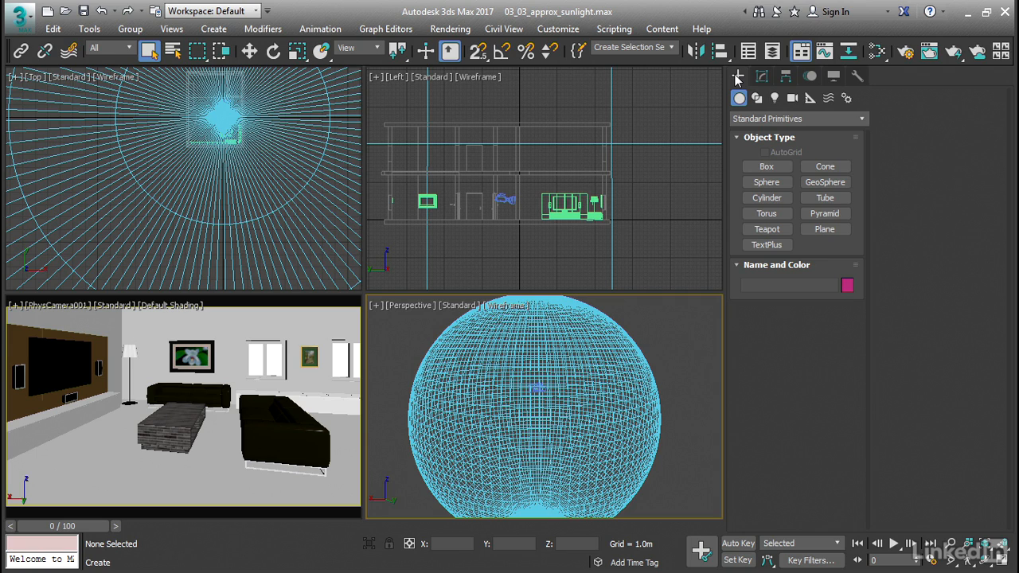
click(775, 97)
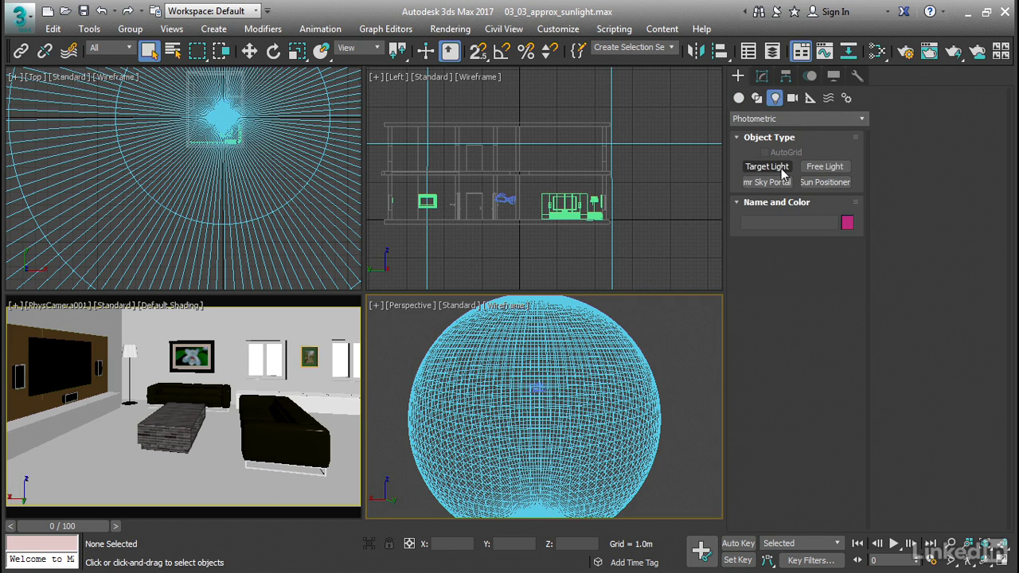
click(781, 171)
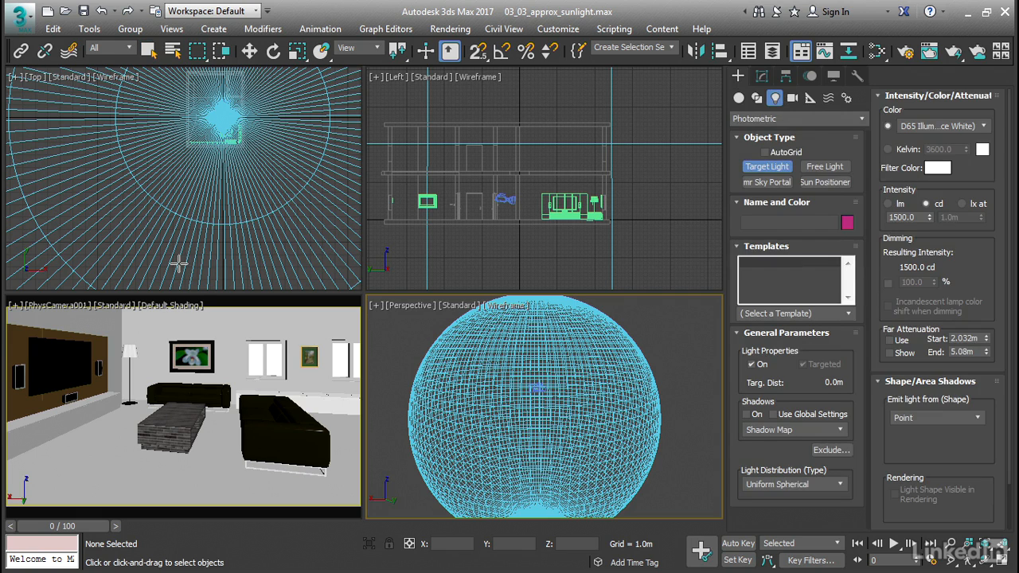
drag(178, 264, 222, 154)
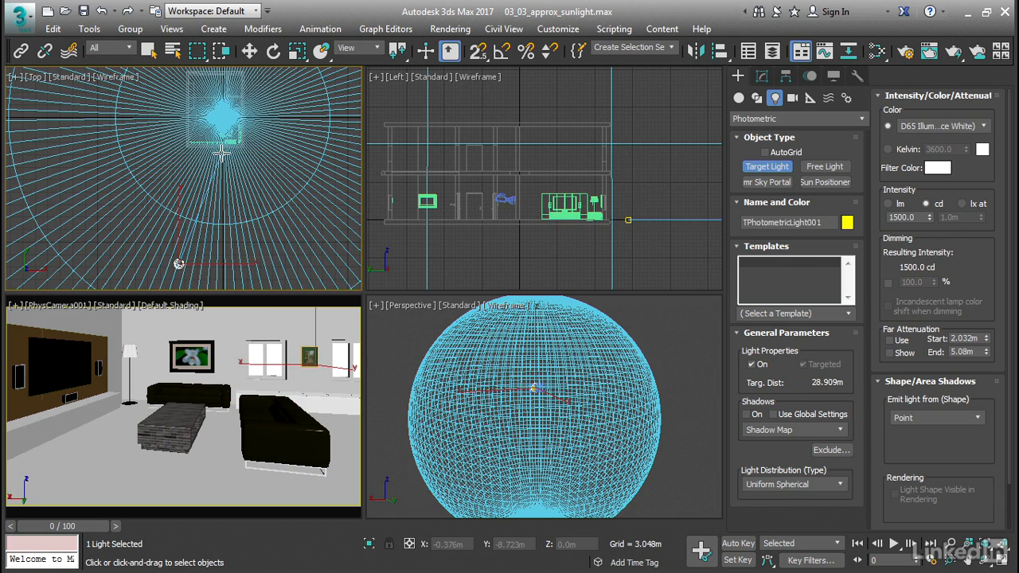
right_click(255, 194)
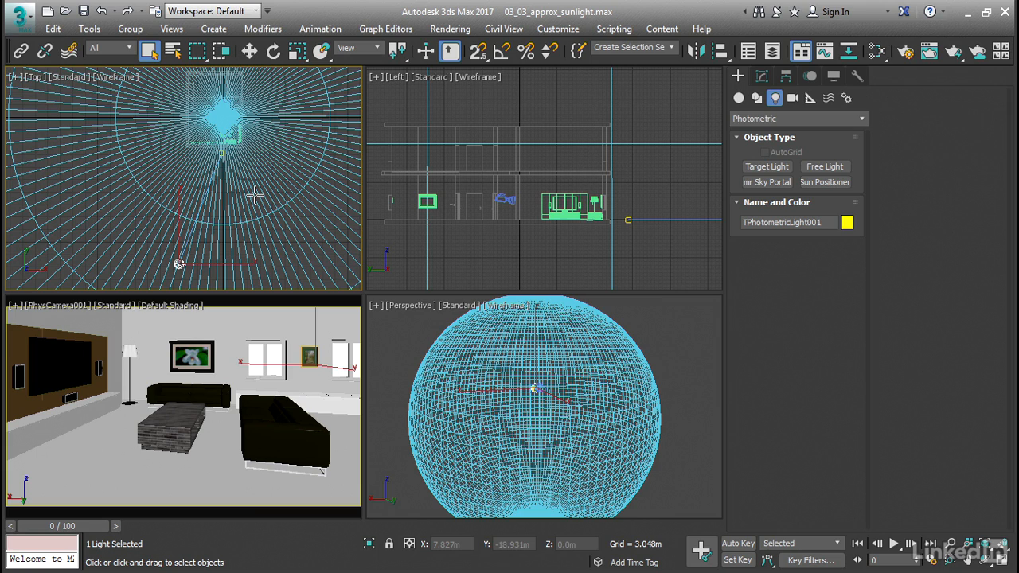
Move the new target light in plan to X -127 m and Y -417 m.
click(768, 76)
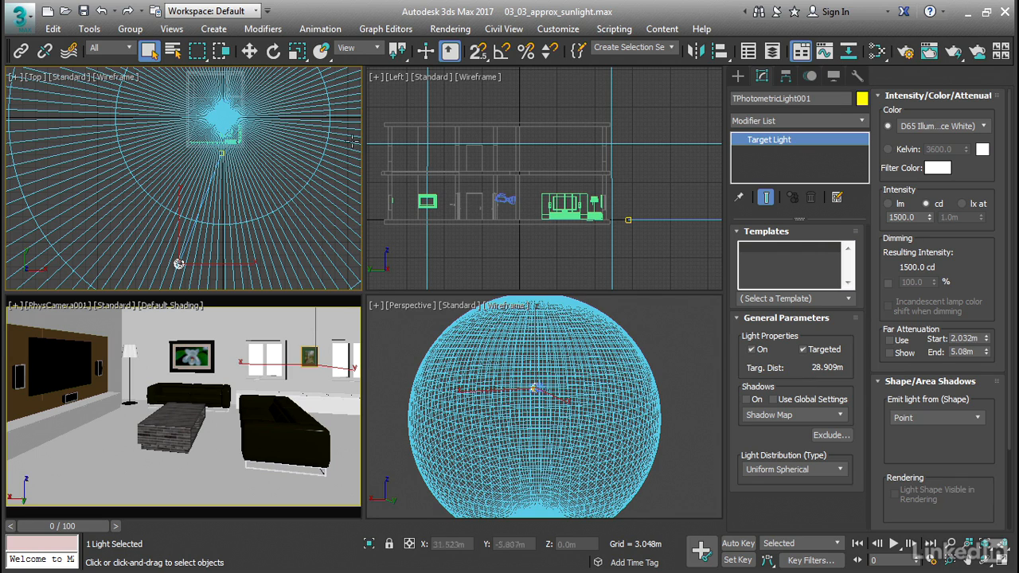
click(249, 51)
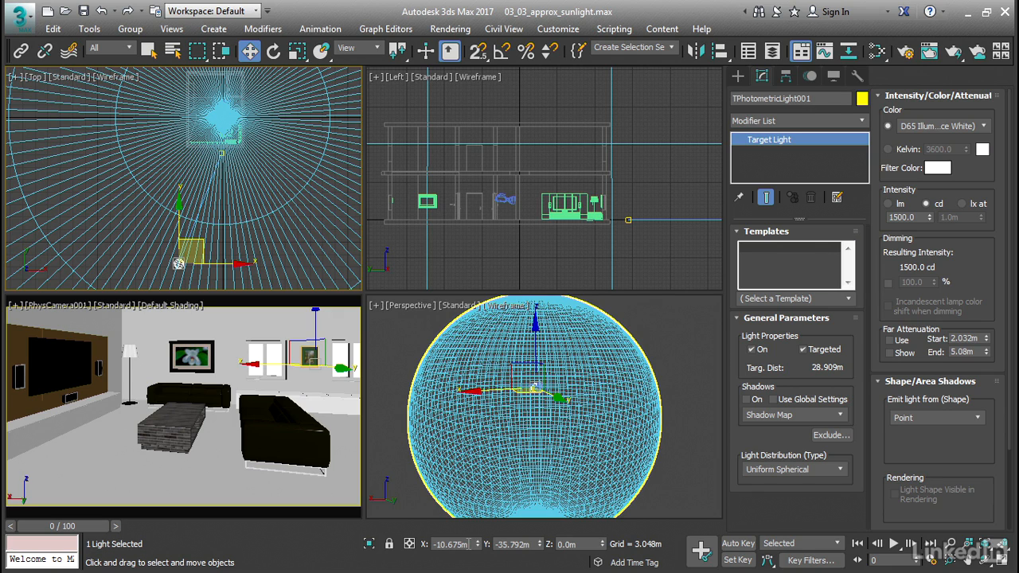
drag(468, 544, 428, 544)
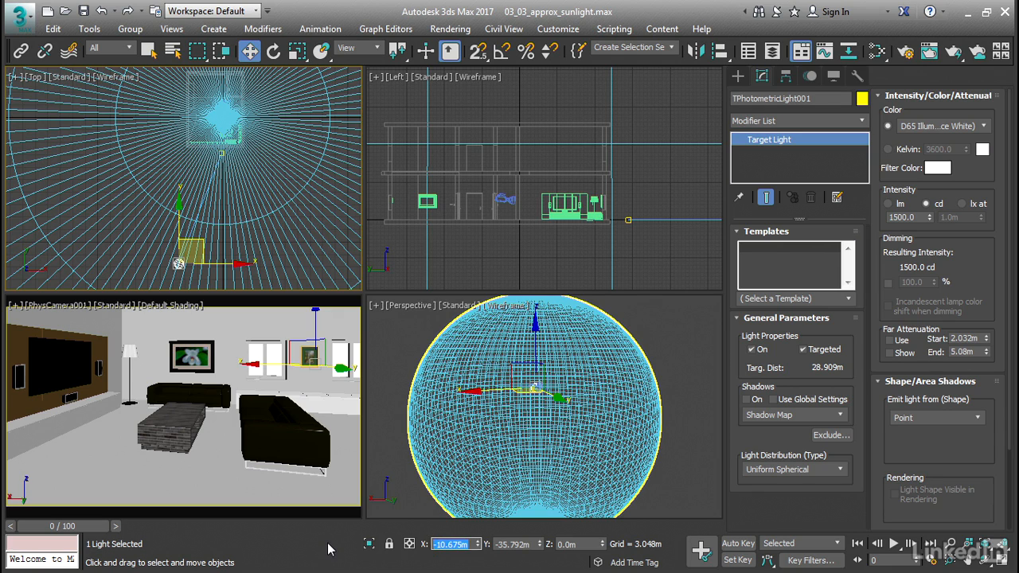
text(-127)
key(Return)
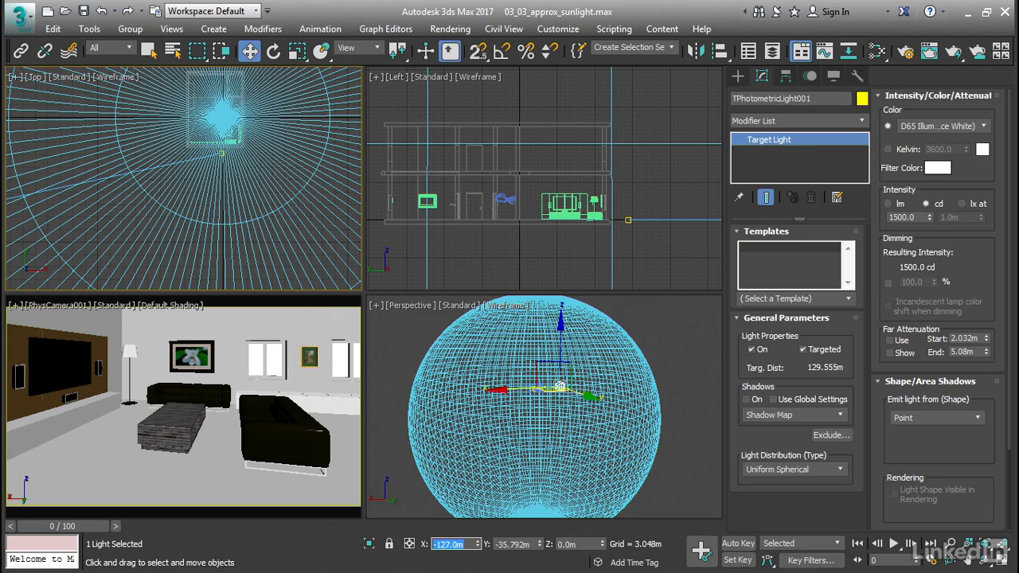
scroll(246, 223, down, 6)
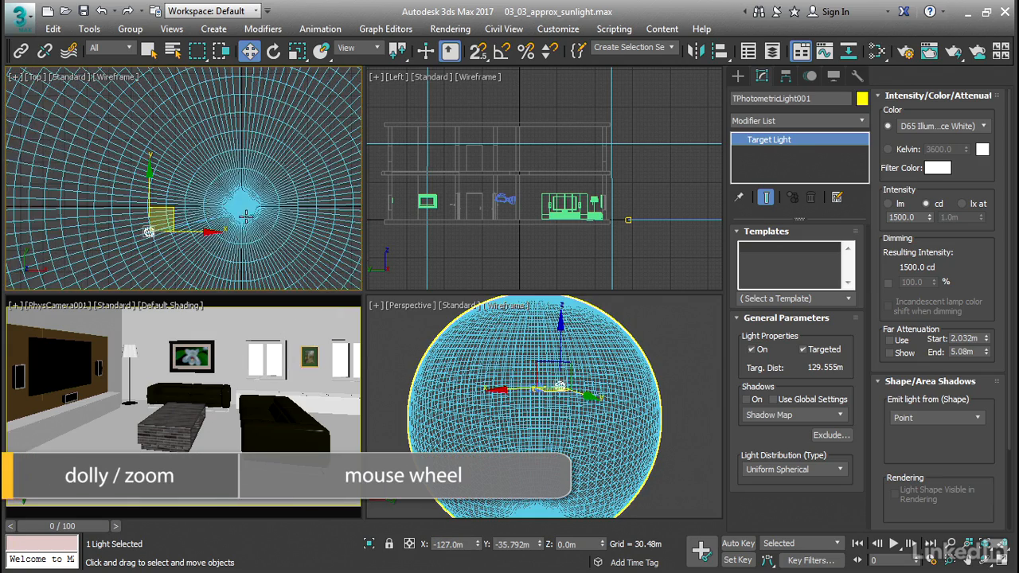
middle_drag(246, 216, 203, 177)
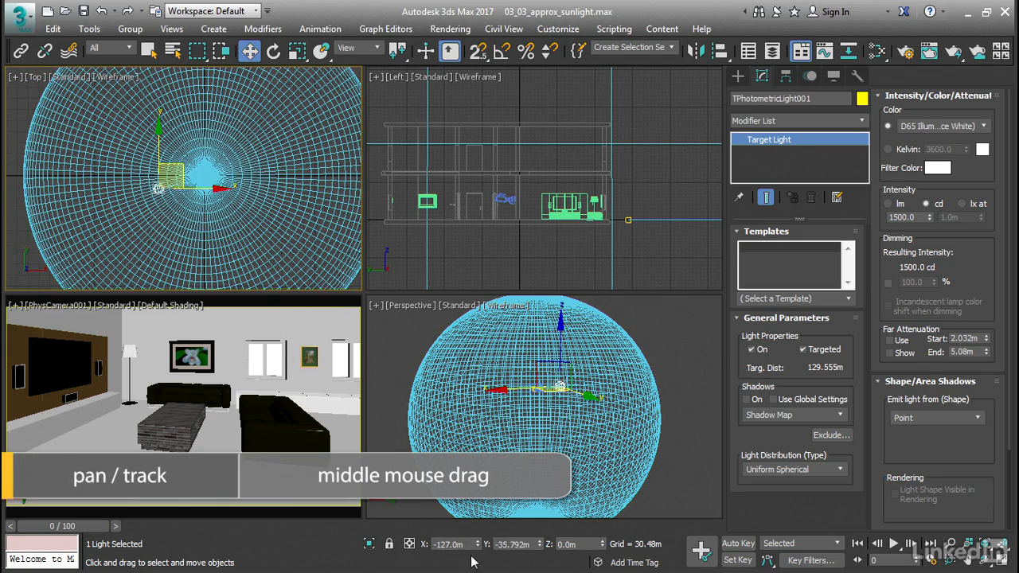
click(513, 543)
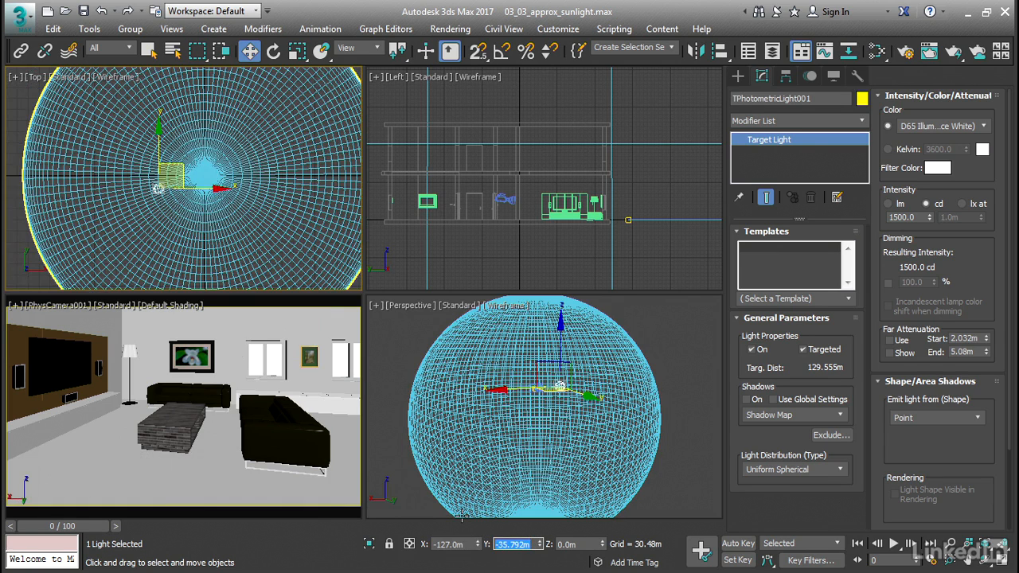
text(-417)
key(Return)
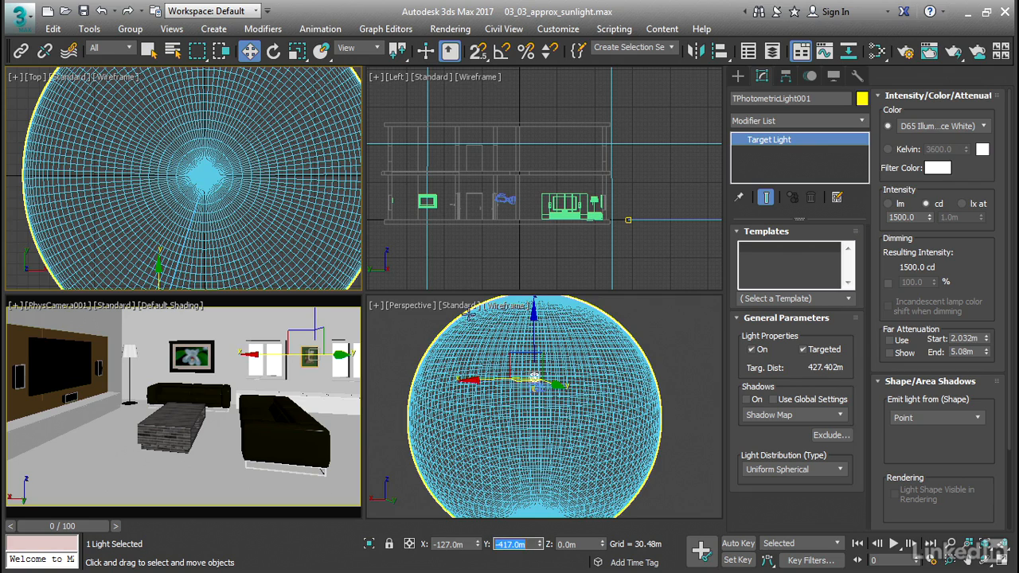
Raise the target light to a Z height of 120 m and view its position inside the sky dome.
middle_drag(313, 252, 292, 171)
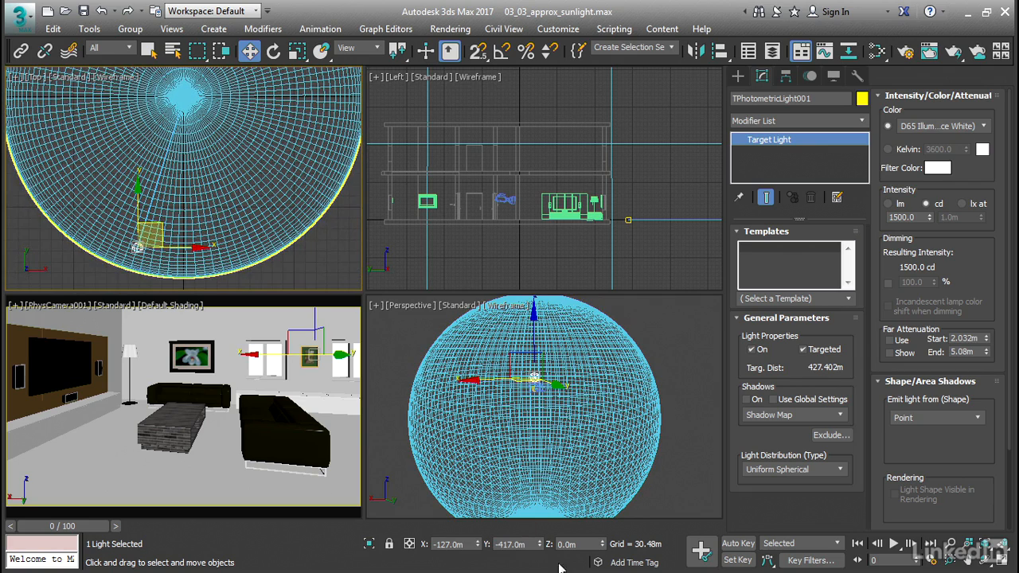
click(579, 543)
text(120)
key(Return)
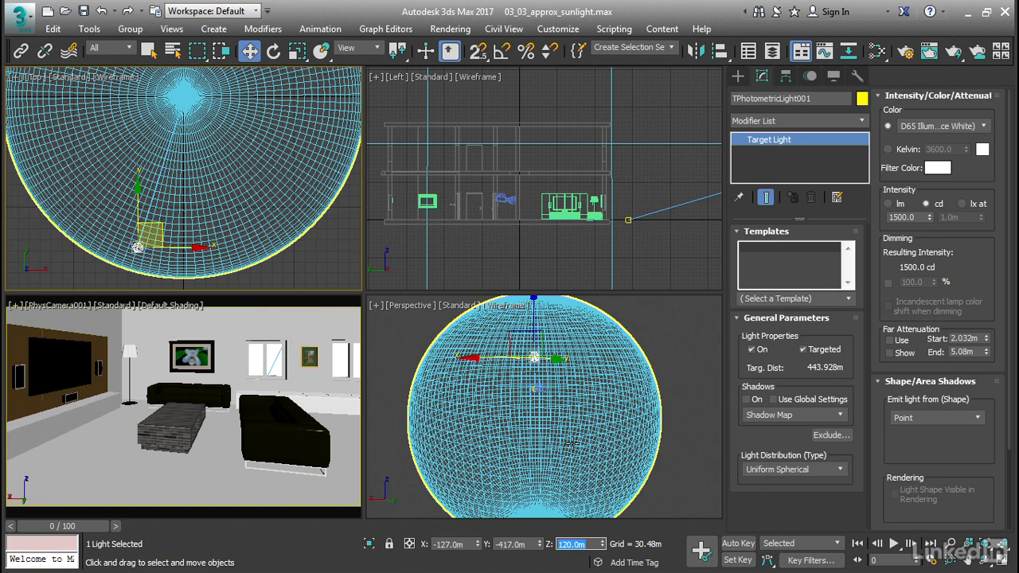
alt+middle_drag(618, 403, 370, 412)
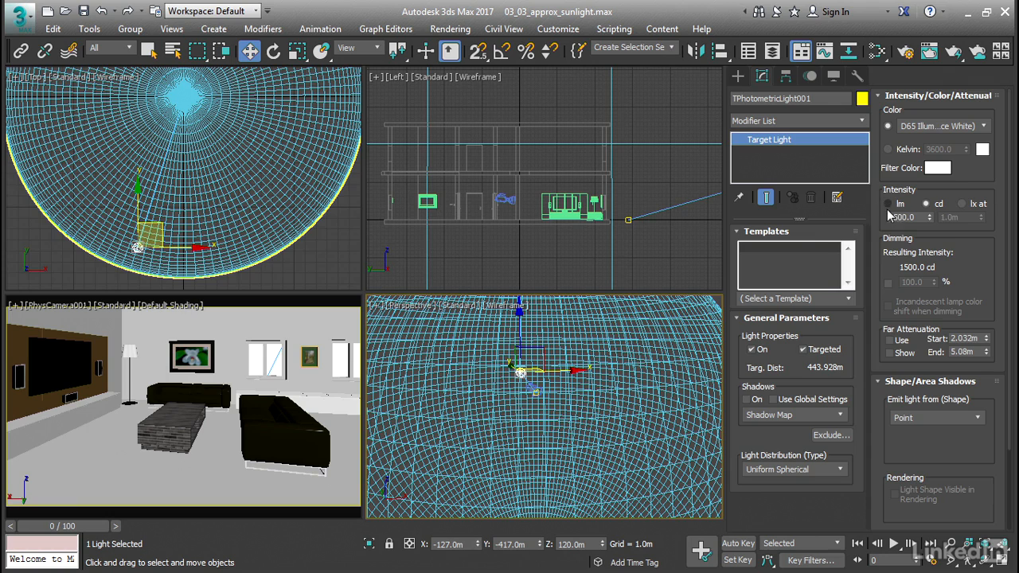
Set the light's intensity to 70000 lx at a distance of 450 m.
click(961, 204)
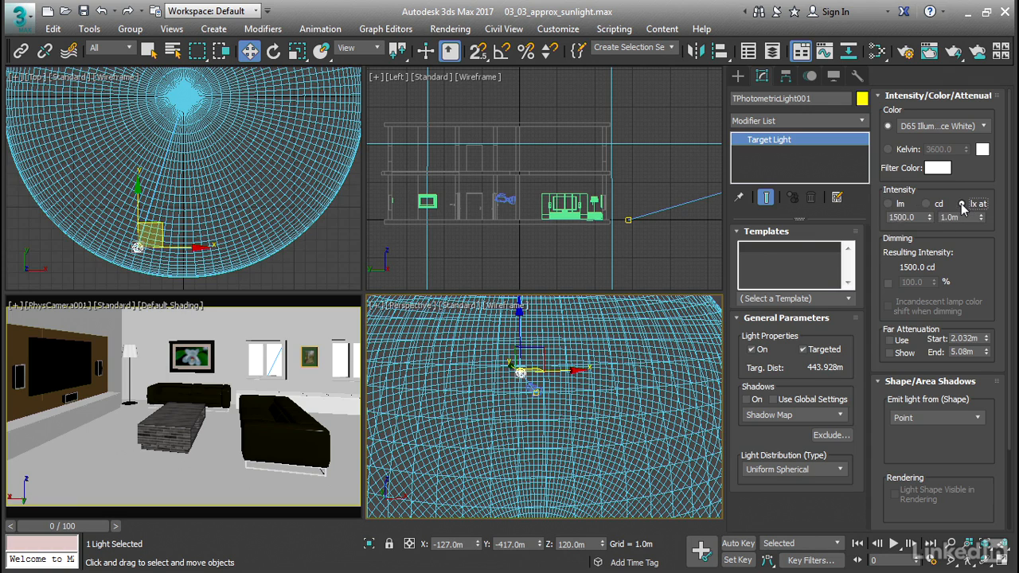
drag(964, 217, 939, 221)
text(450)
key(Return)
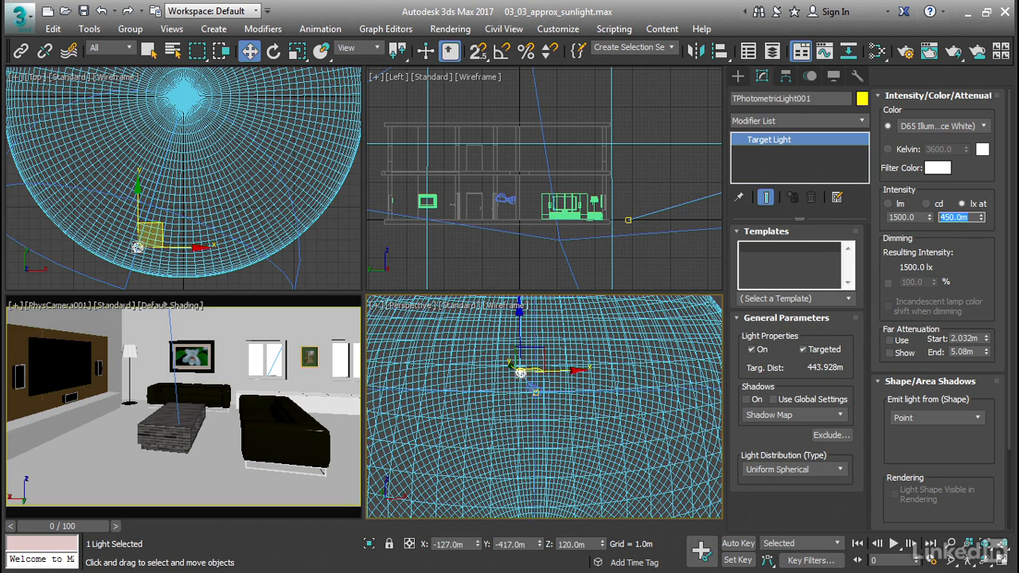
double_click(907, 217)
text(70000)
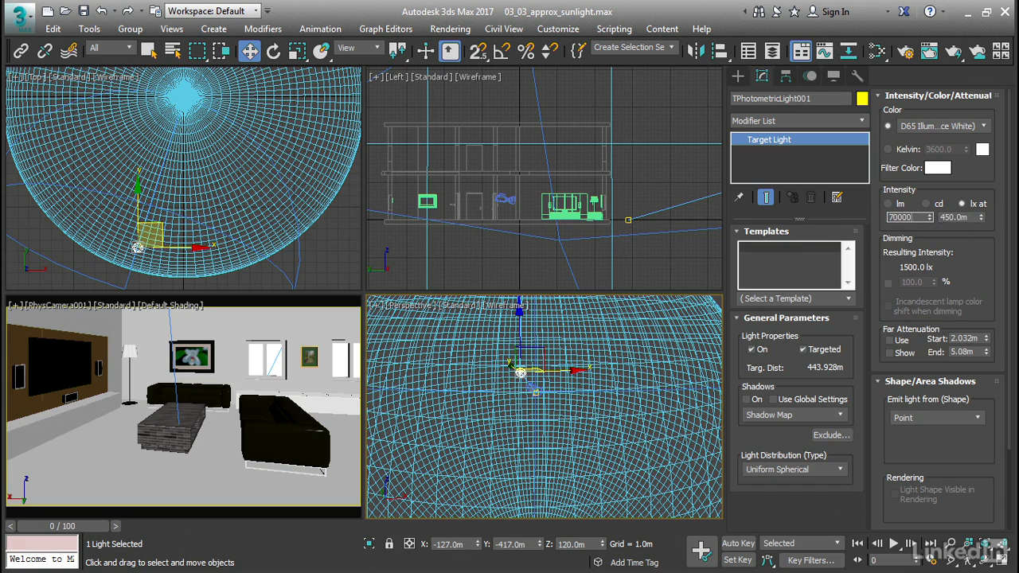
key(Return)
Switch the light's color to Kelvin and set the temperature to 4800.
click(888, 149)
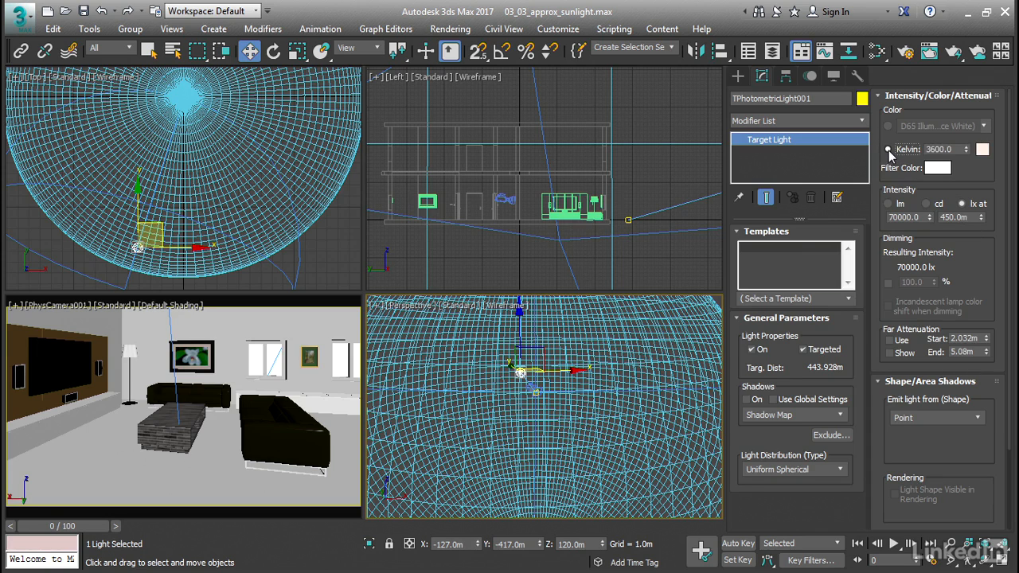
double_click(944, 151)
text(4800)
key(Return)
Make the light emit from a Disc shape with Uniform Diffuse light distribution.
click(948, 419)
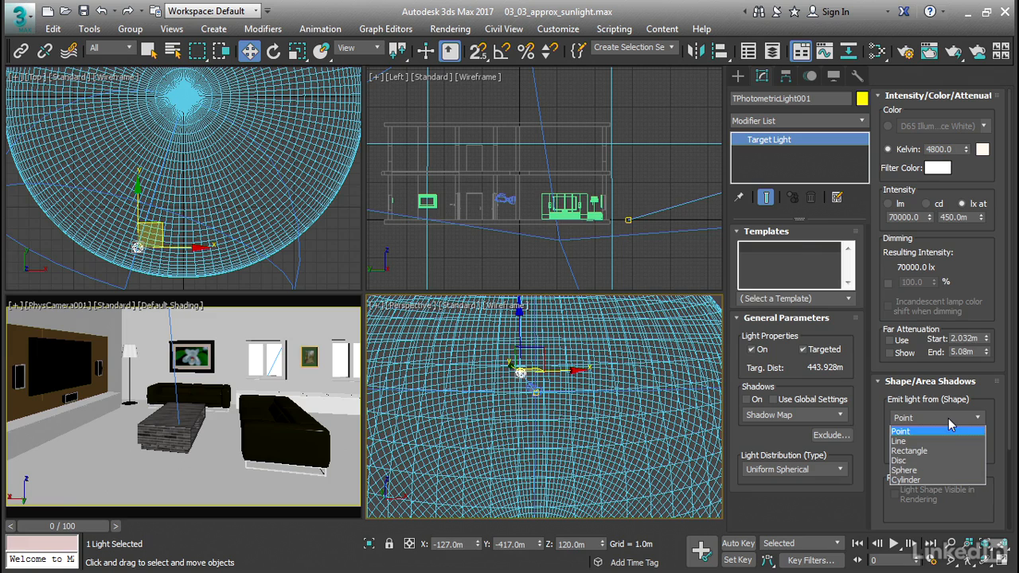
click(937, 459)
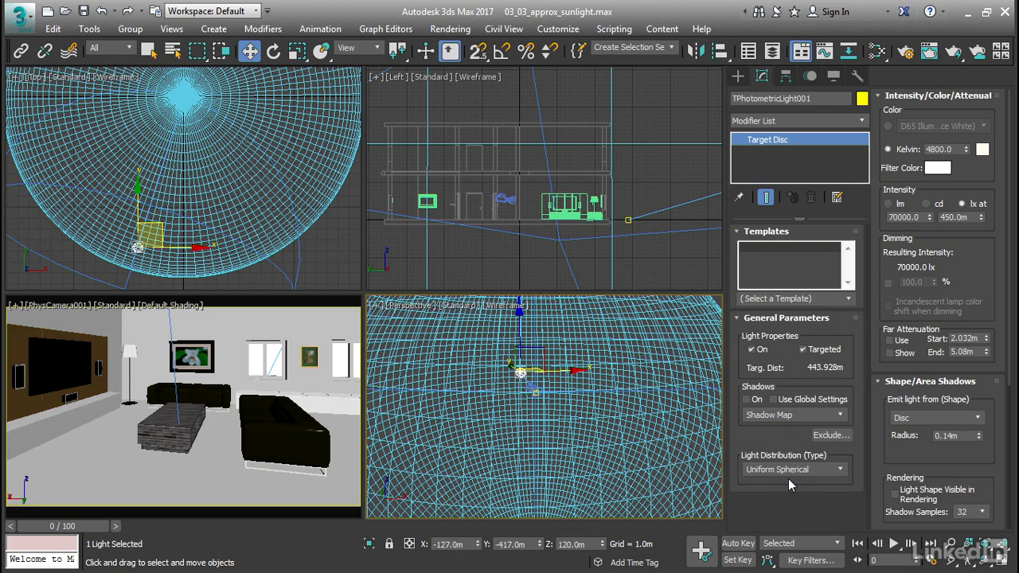
click(840, 469)
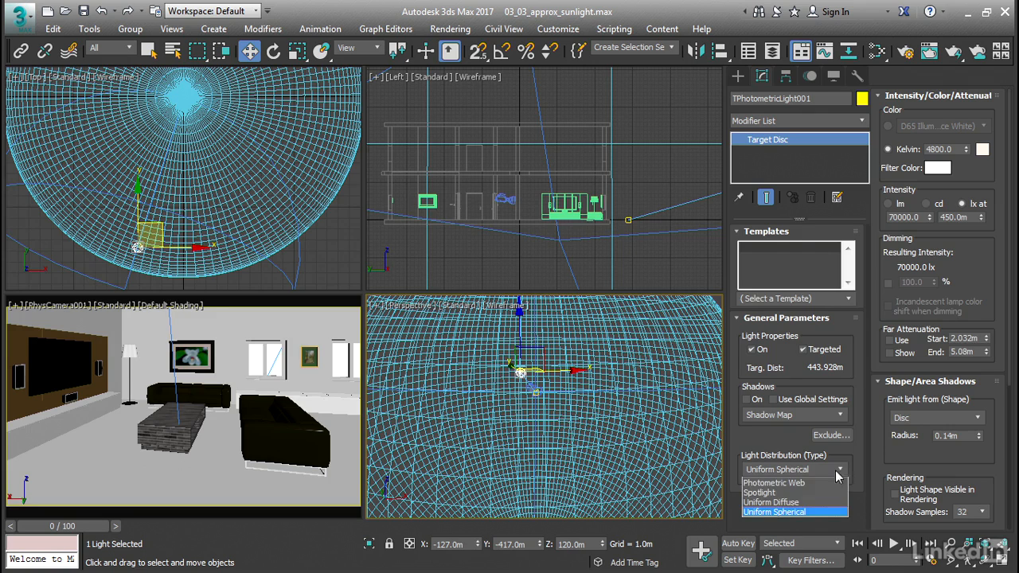
click(810, 503)
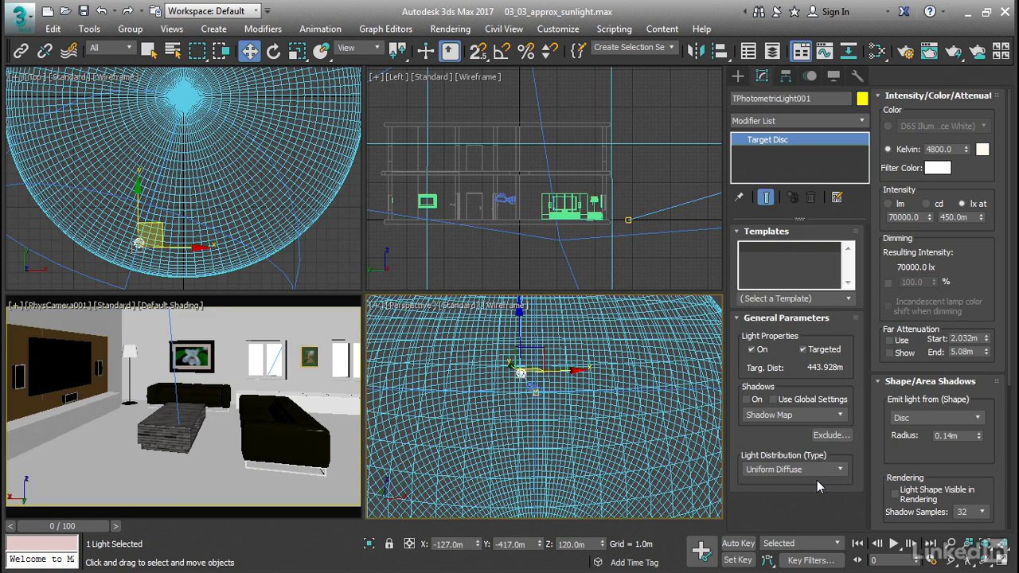
Set the disc light's radius to 3 m and render the PhysCamera001 view.
double_click(959, 436)
text(3)
key(Return)
click(951, 53)
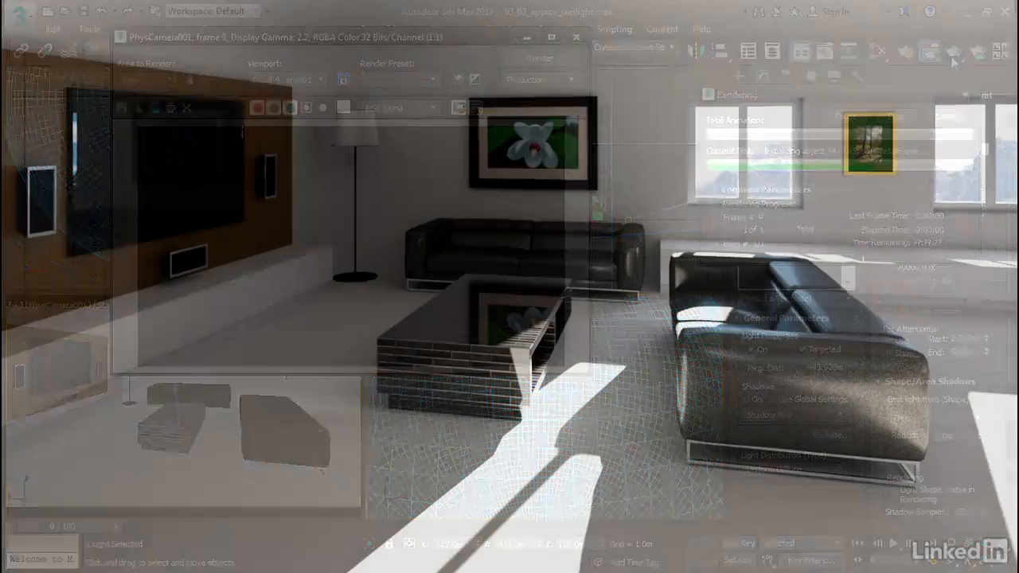